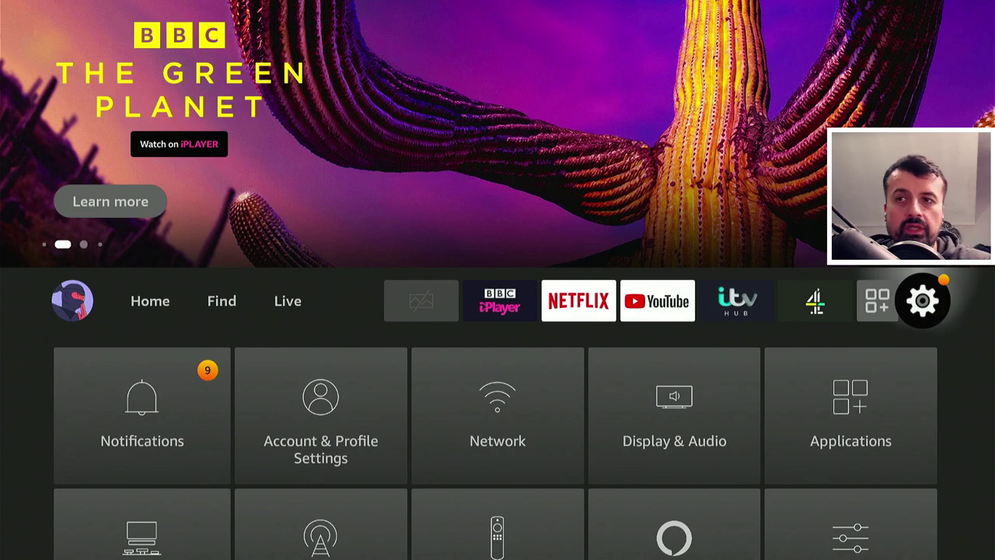
Go to My Fire TV > Developer Options and view the Install unknown apps permissions.
key("Down")
key("Down")
key("Down")
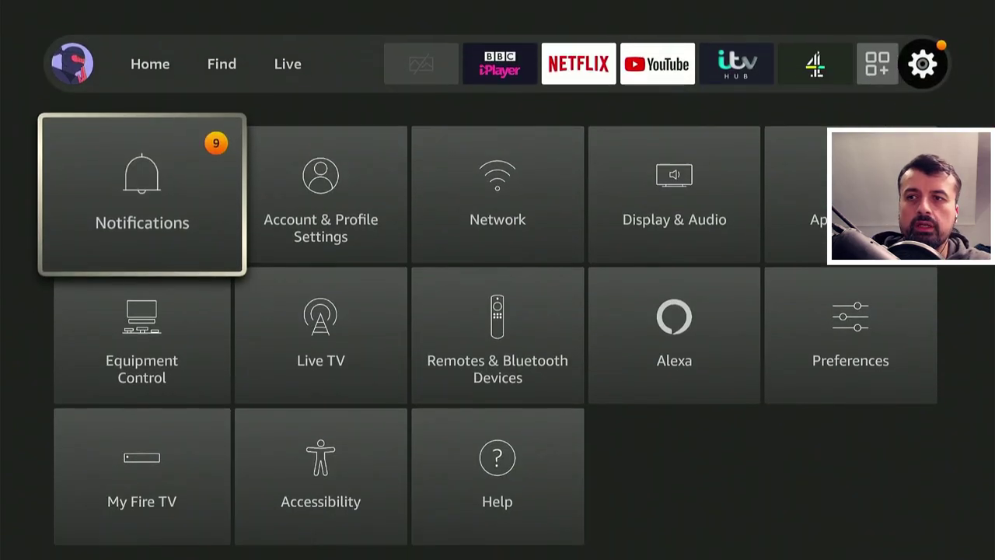
key("Return")
key("Down")
key("Down")
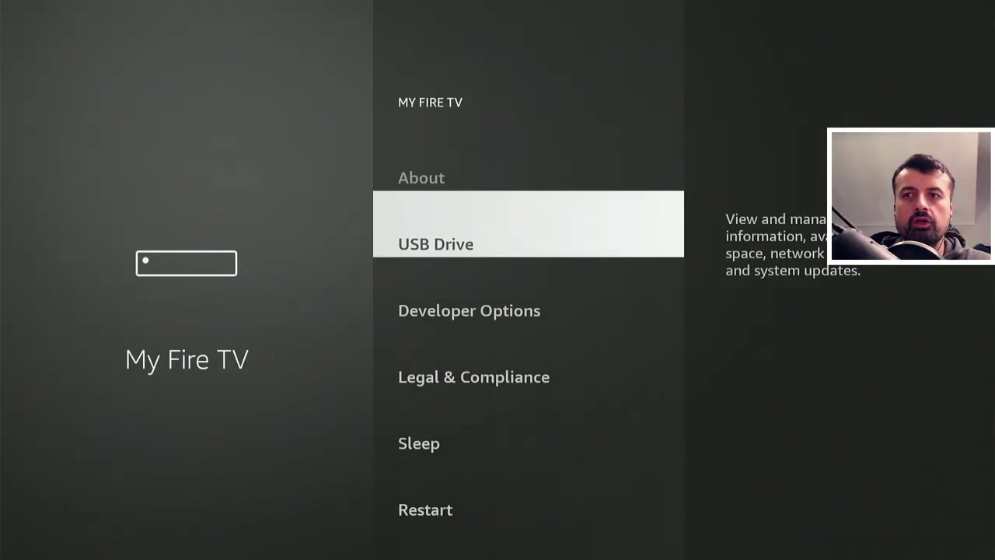
key("Return")
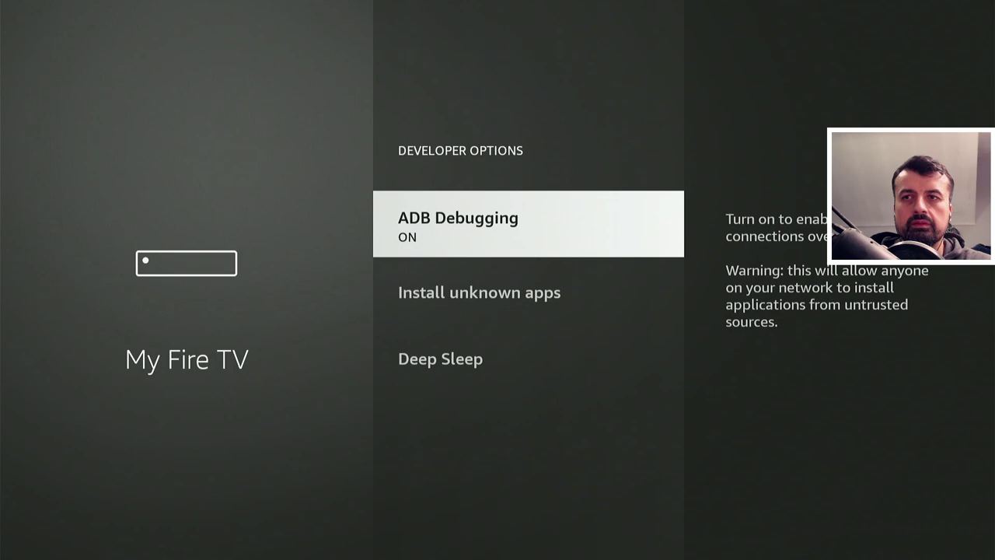
key("Down")
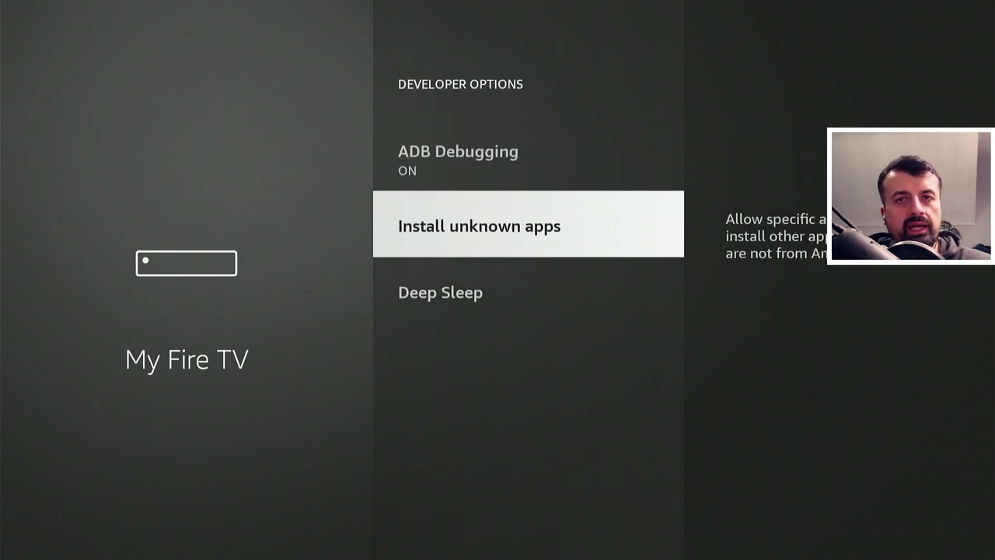
key("Return")
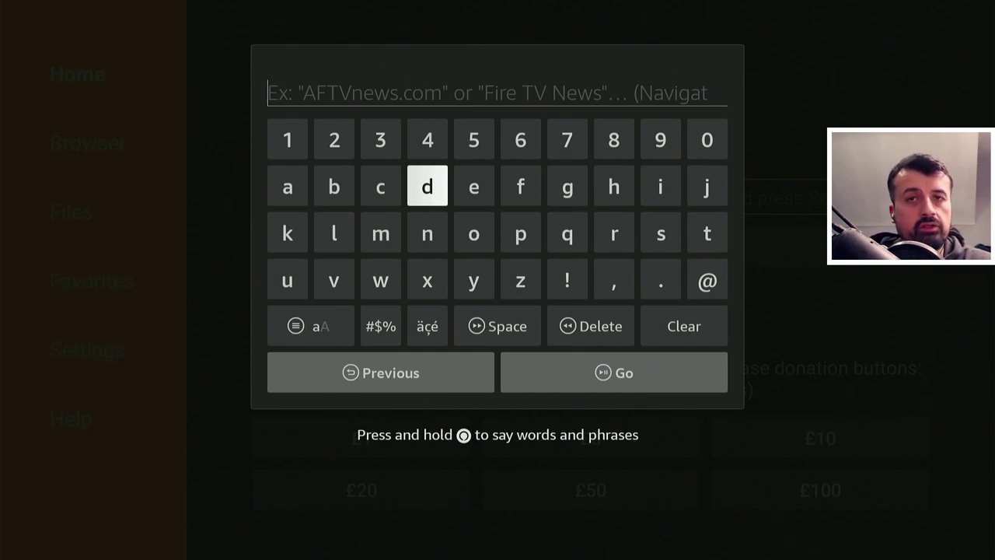
Enter the code 53402 in Downloader's URL field.
key("Up")
key("Right")
key("Return")
key("Left")
key("Left")
key("Return")
key("Right")
key("Return")
key("Left")
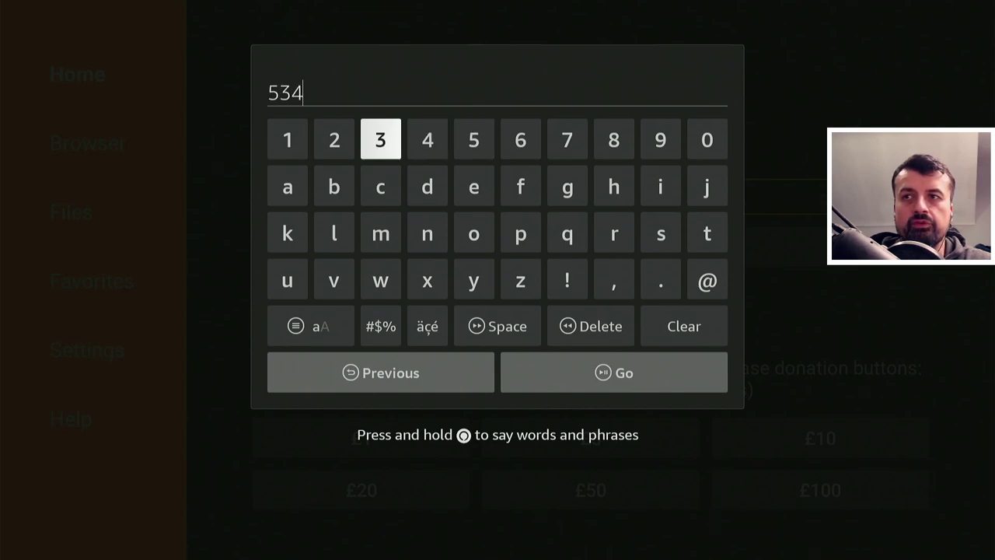
key("Left")
key("Left")
key("Left")
key("Return")
key("Right")
key("Right")
key("Return")
Submit code 53402 to load the techdoctoruk.com site.
key("Down")
key("Down")
key("Down")
key("Down")
key("Right")
key("Down")
key("Right")
key("Return")
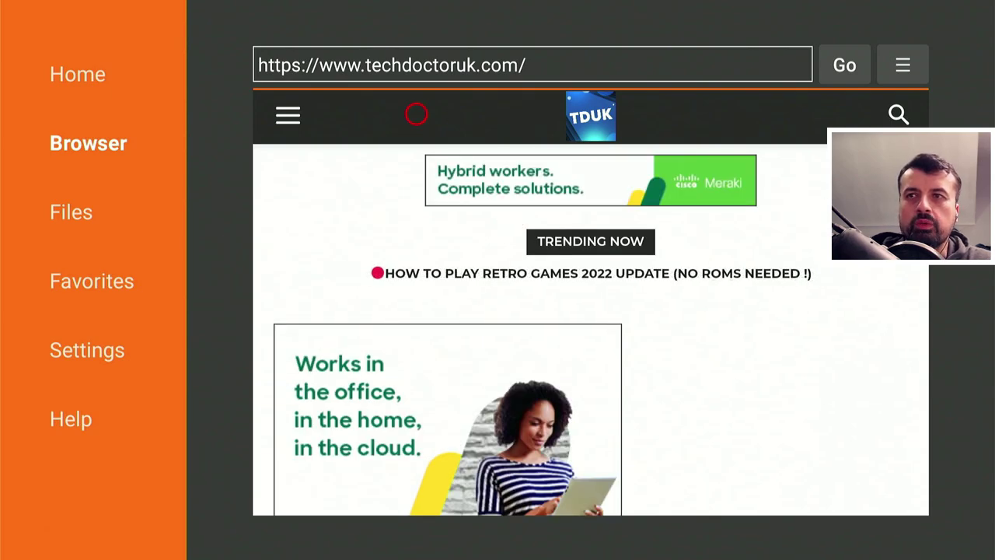
Open the Fix / Reduce Buffering 2022 Update article from the site menu and scroll to Software Needed.
left_click(287, 115)
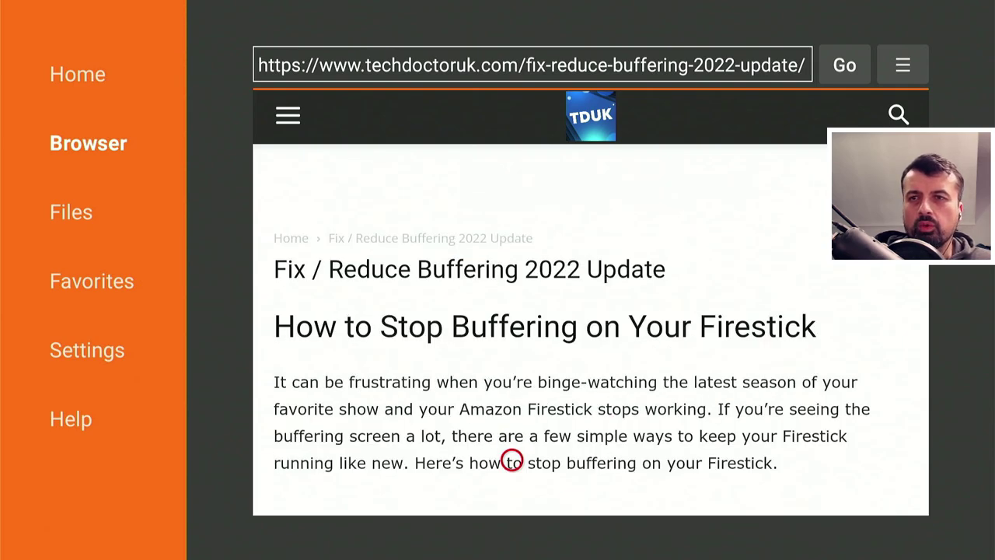
scroll(512, 495, "down", 6)
scroll(511, 495, "down", 15)
scroll(512, 495, "down", 15)
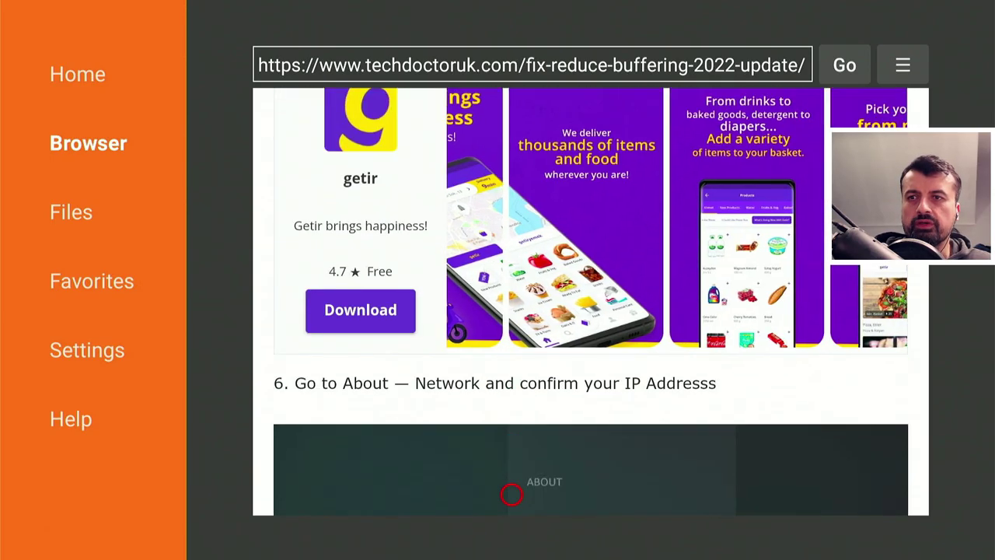
scroll(511, 494, "down", 12)
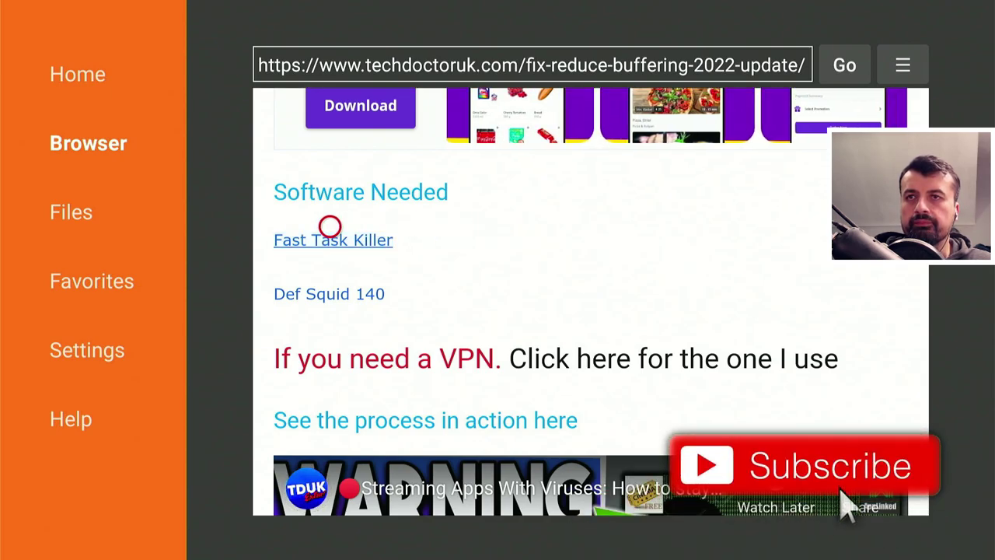
View the Fast Task Killer download page, then return to the buffering article.
left_click(329, 227)
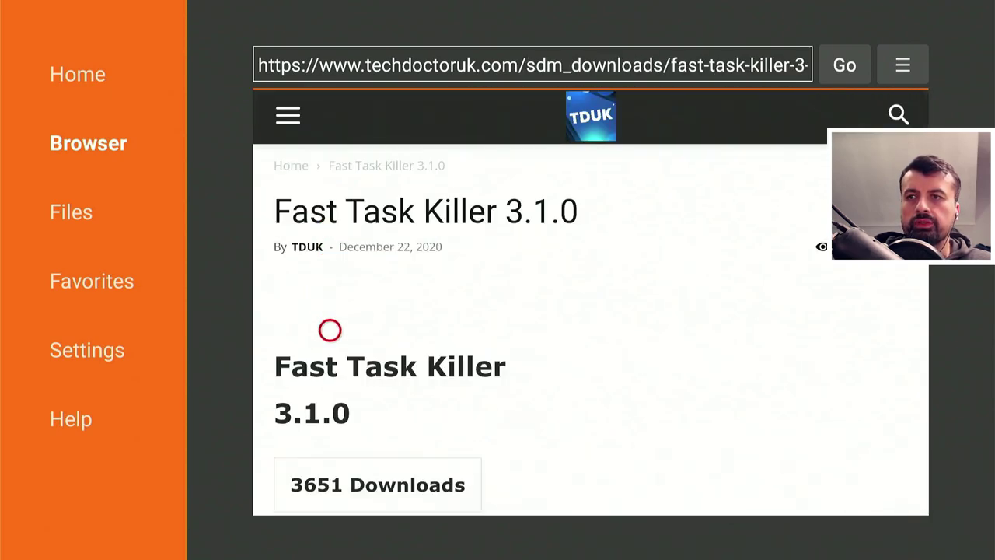
scroll(329, 491, "down", 5)
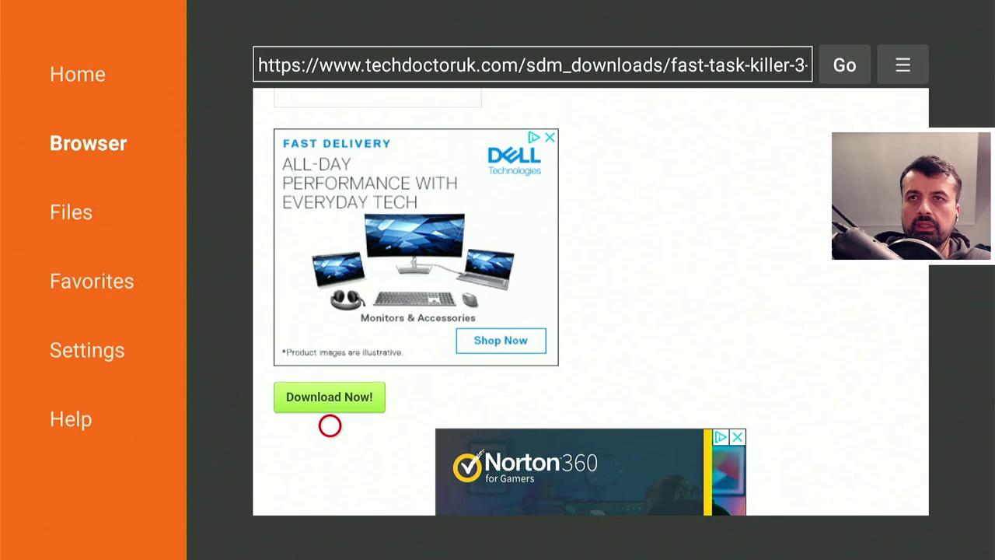
key("Escape")
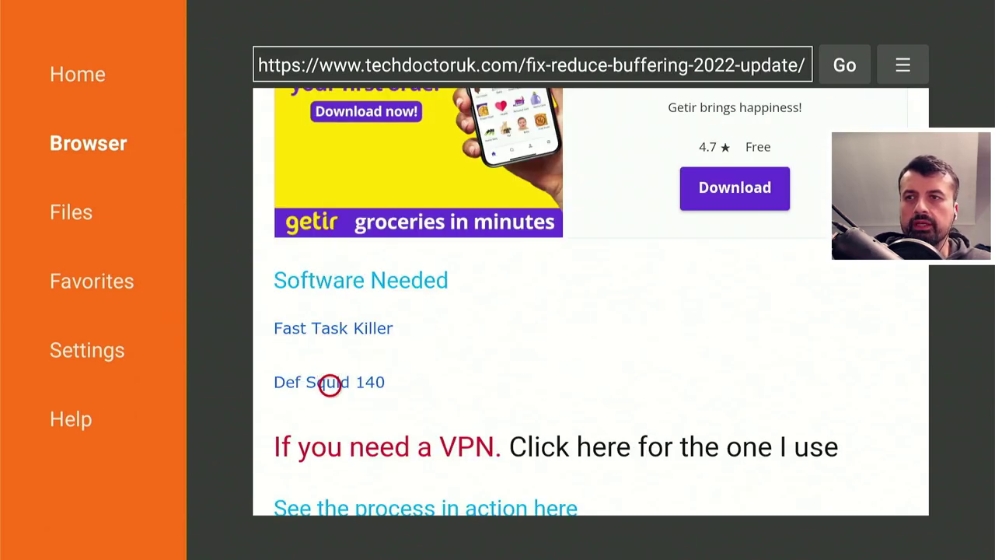
Download and install the Def Squid 140 app.
left_click(329, 383)
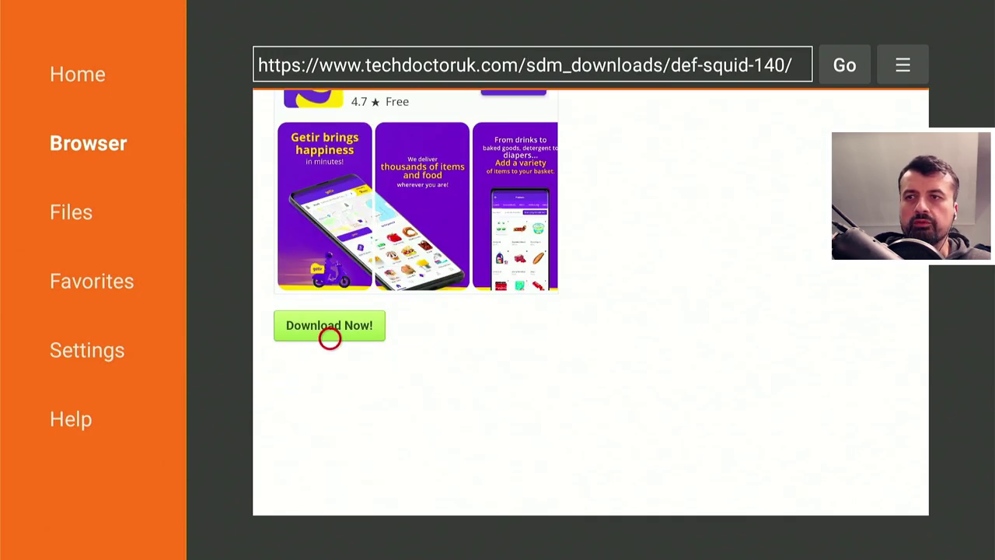
left_click(329, 338)
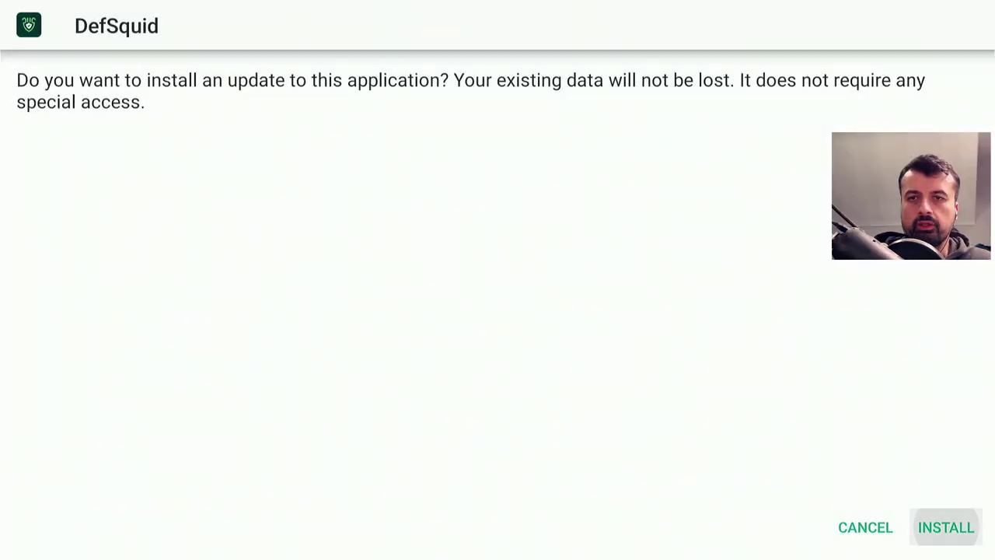
key("Return")
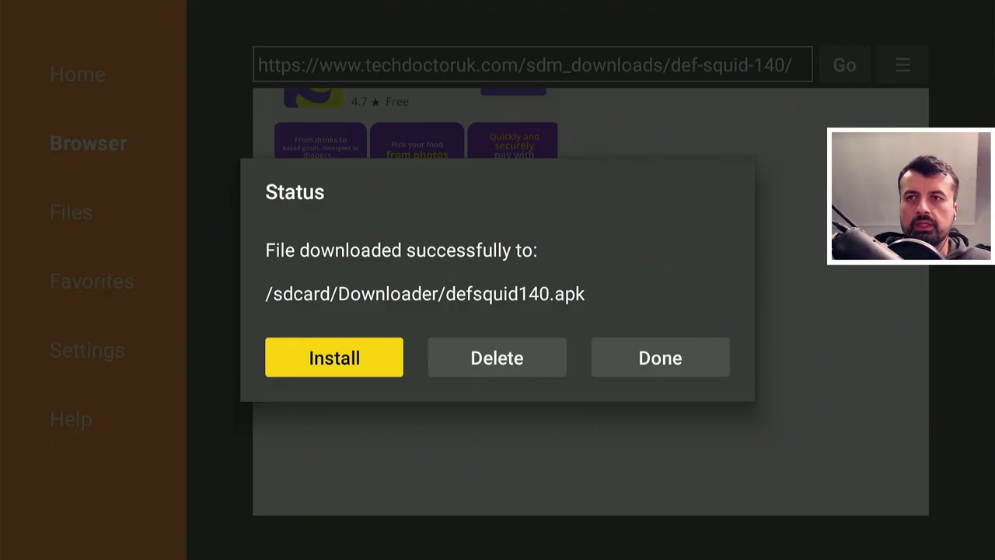
Delete the defsquid140.apk installer file.
key("Right")
key("Return")
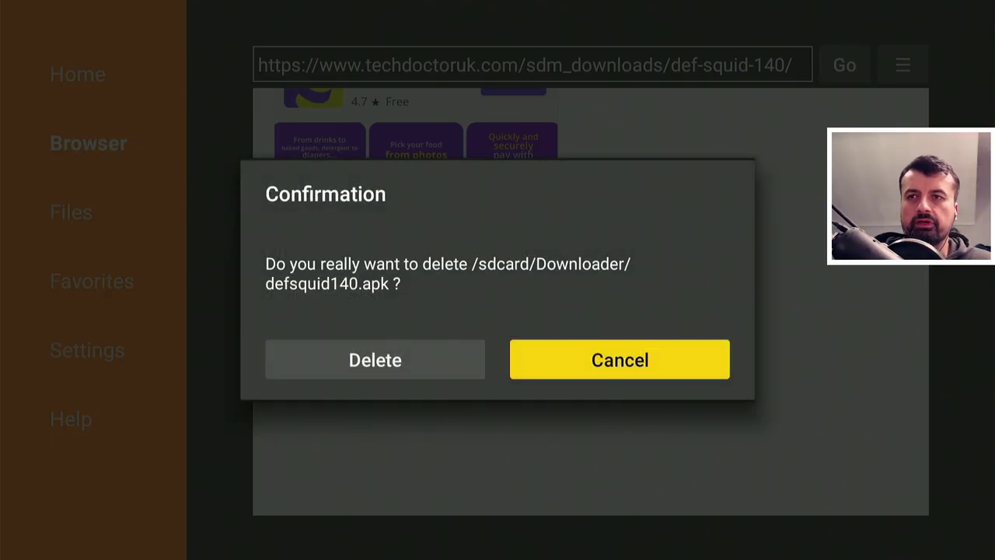
key("Left")
key("Return")
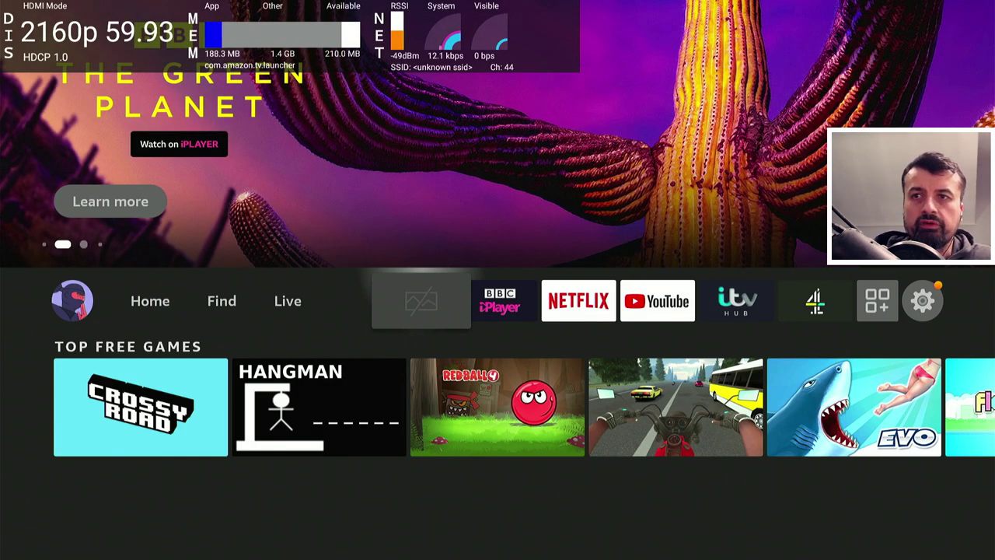
Browse the home screen's app row and return to its first app.
key("Right")
key("Left")
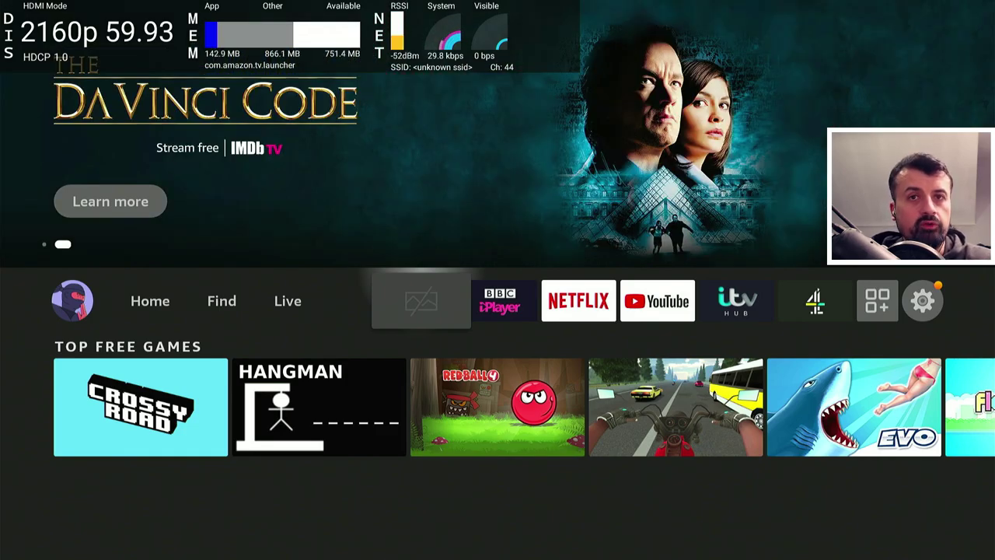
Launch DefSquid from Your Apps & Channels and show its Manage Apps list, focusing Plex.
key("Return")
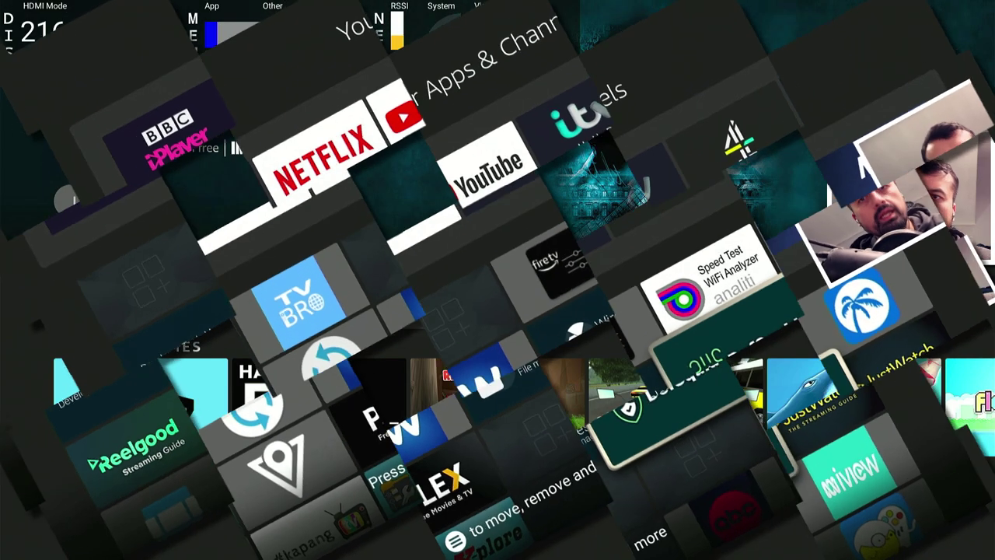
key("Return")
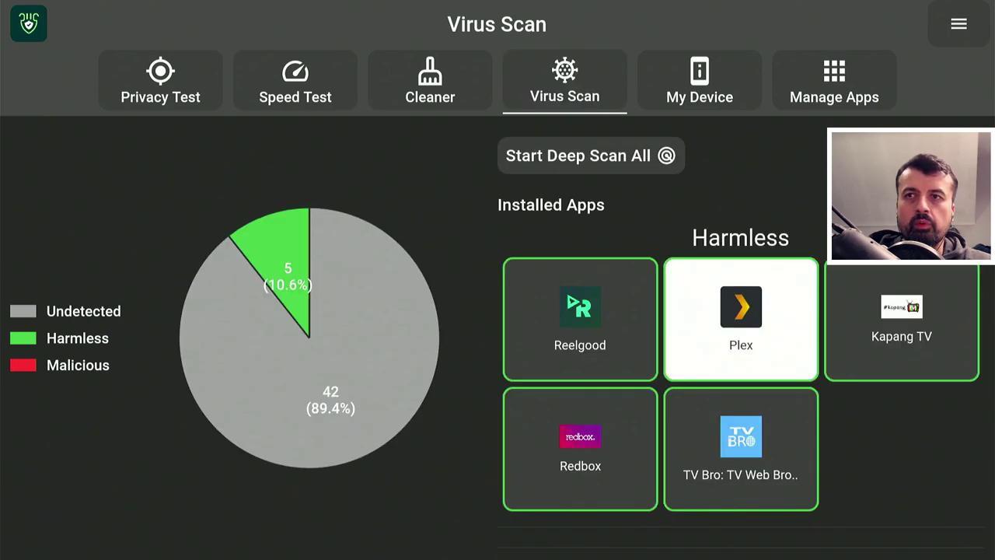
key("Up")
key("Right")
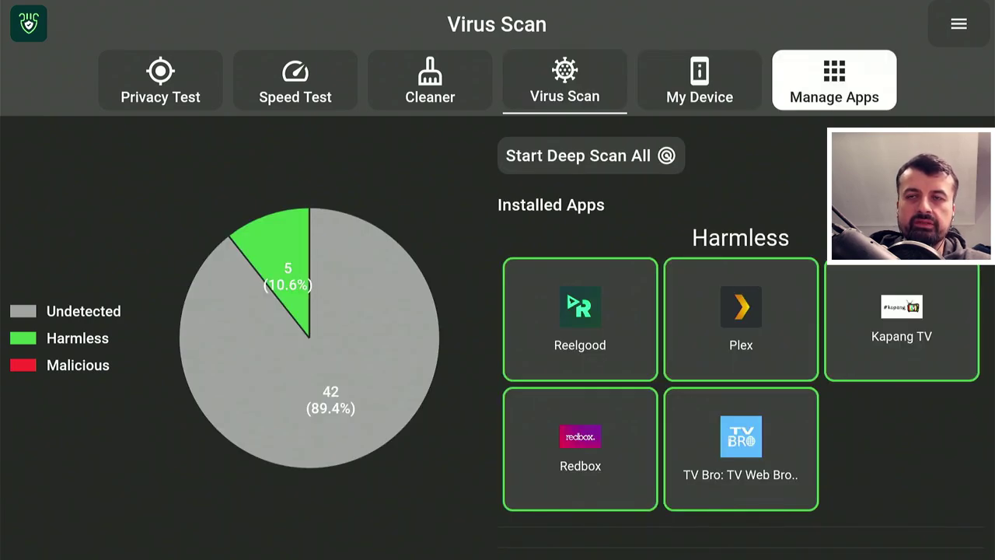
key("Return")
key("Down")
key("Down")
key("Down")
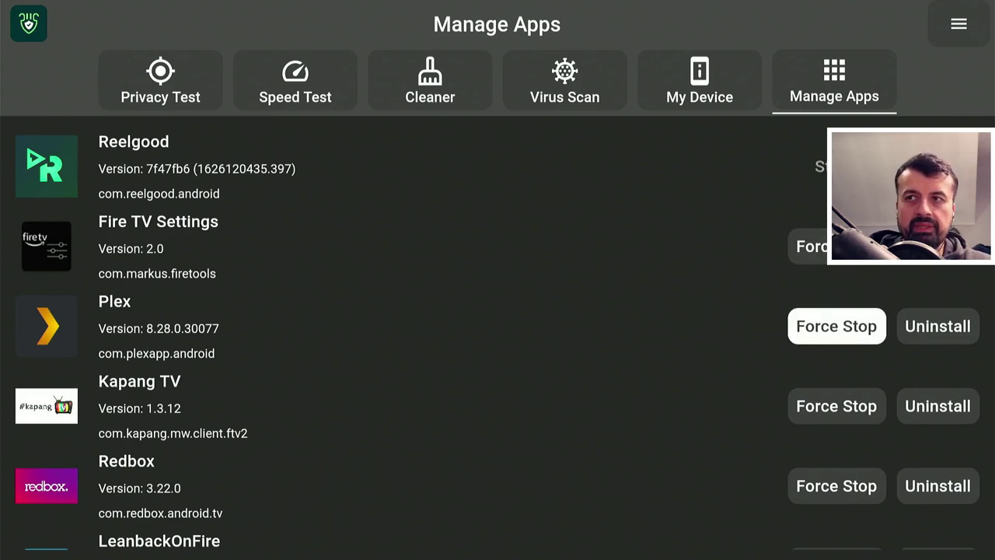
Force-stop Plex from its system app page and return to the list.
key("Down")
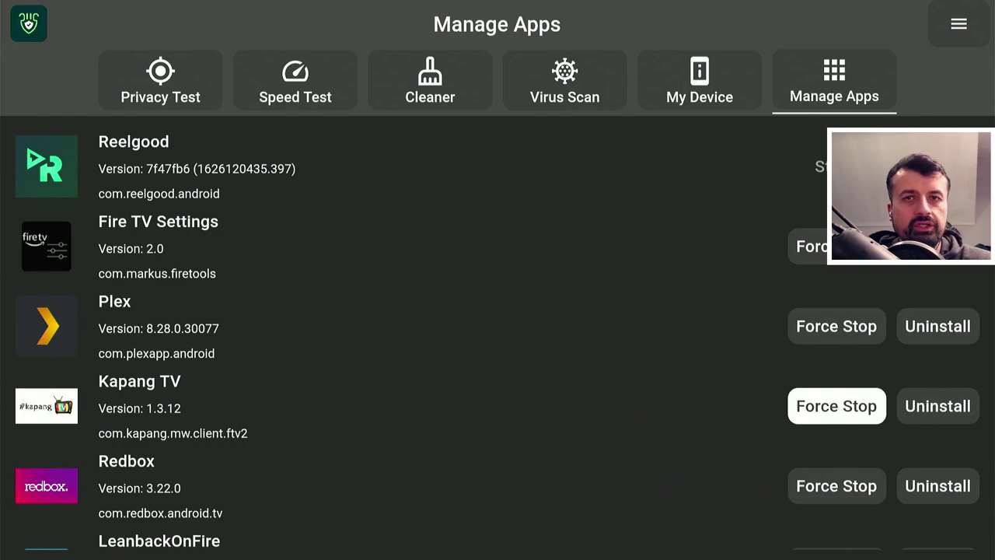
left_click(809, 247)
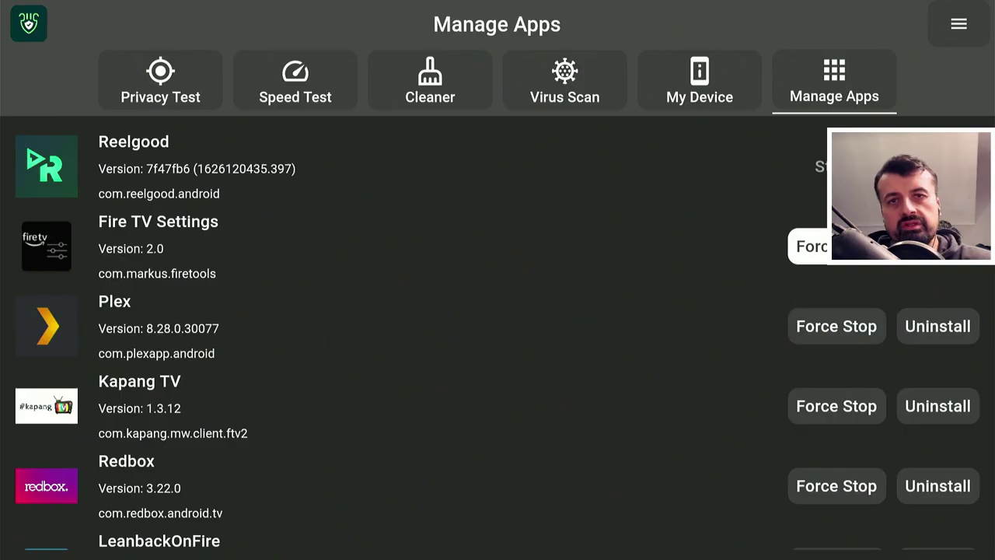
left_click(836, 326)
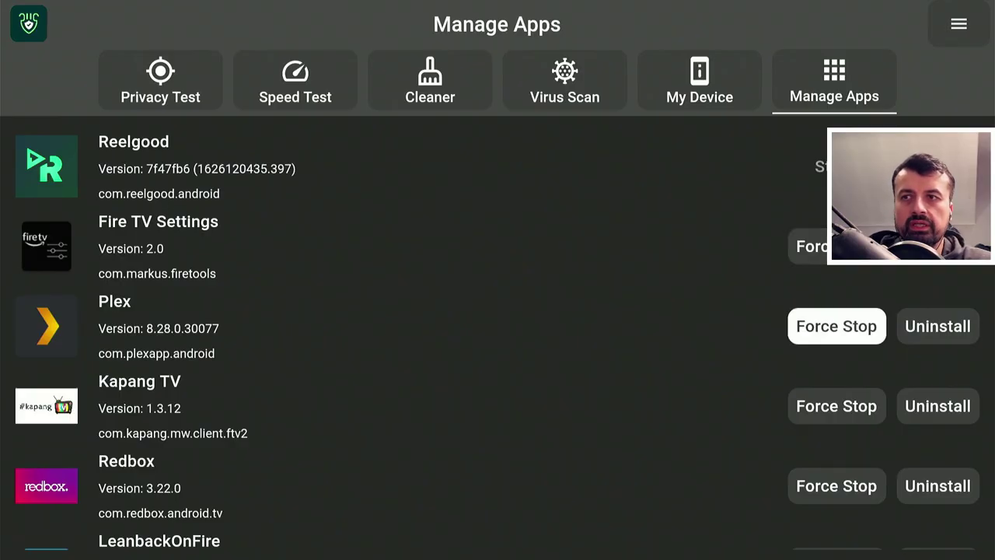
key("Return")
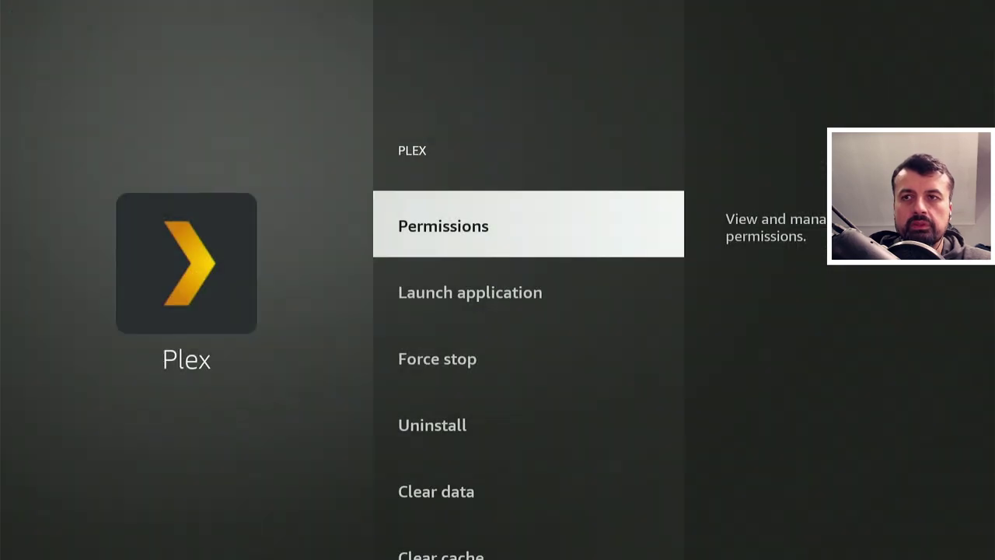
key("Down")
key("Down")
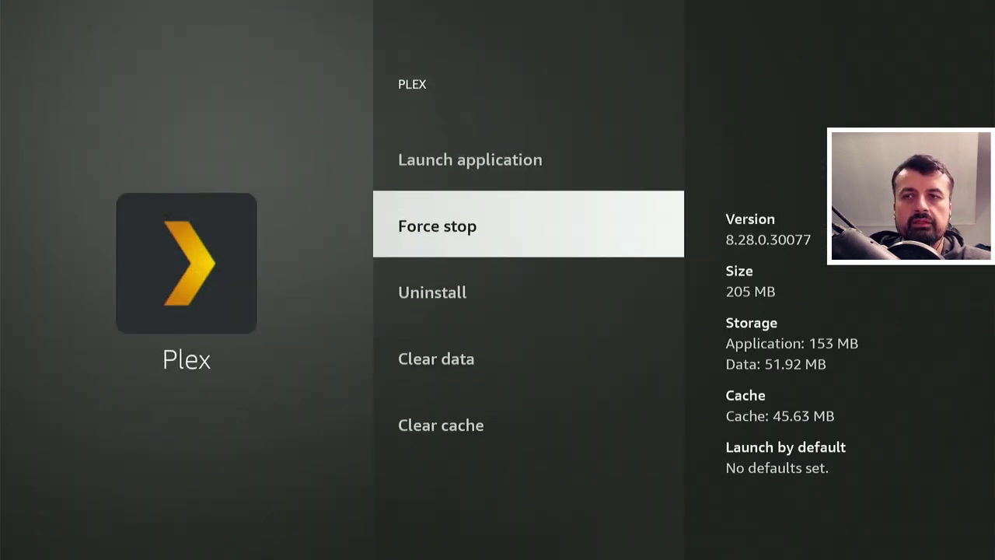
key("Return")
key("Escape")
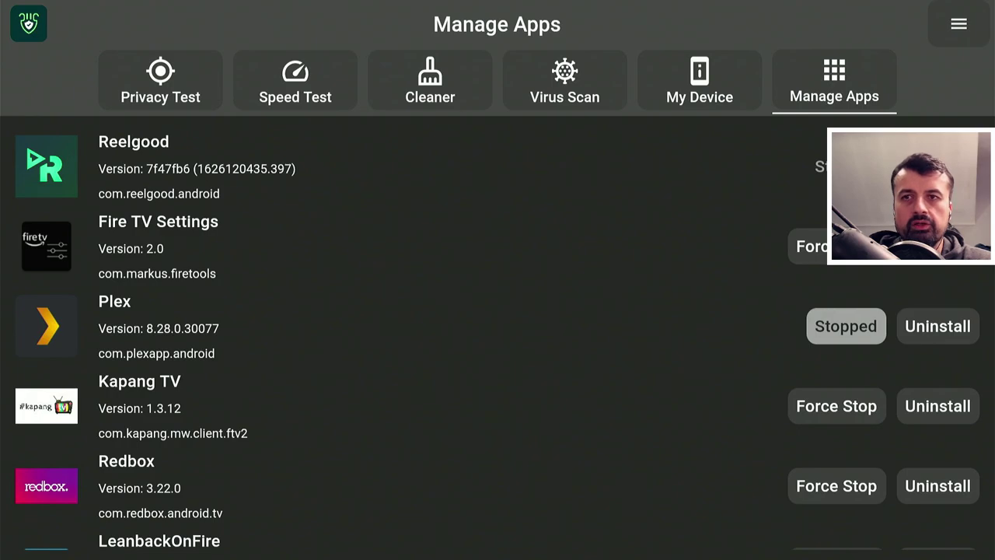
Force-stop Kapang TV the same way, leaving both showing Stopped.
key("Down")
key("Return")
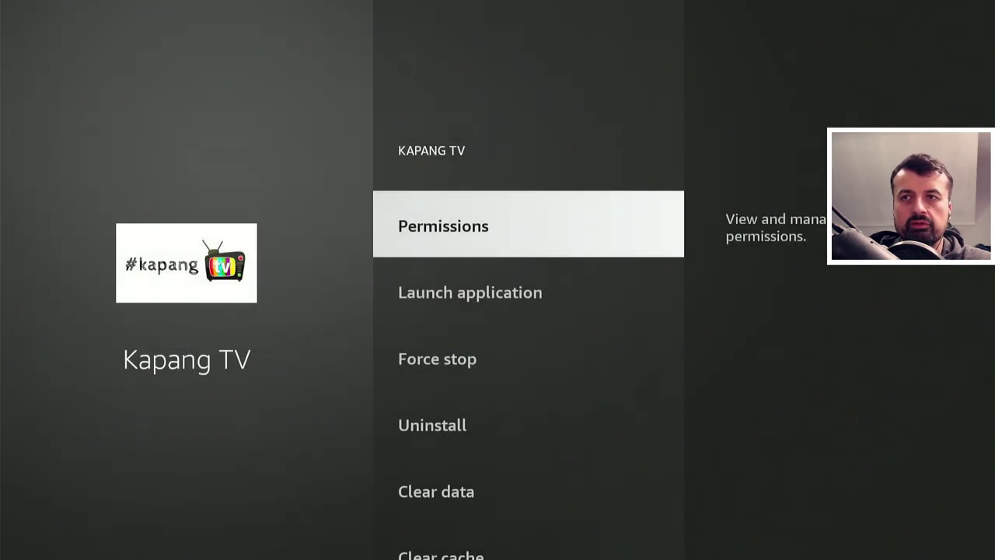
key("Down")
key("Down")
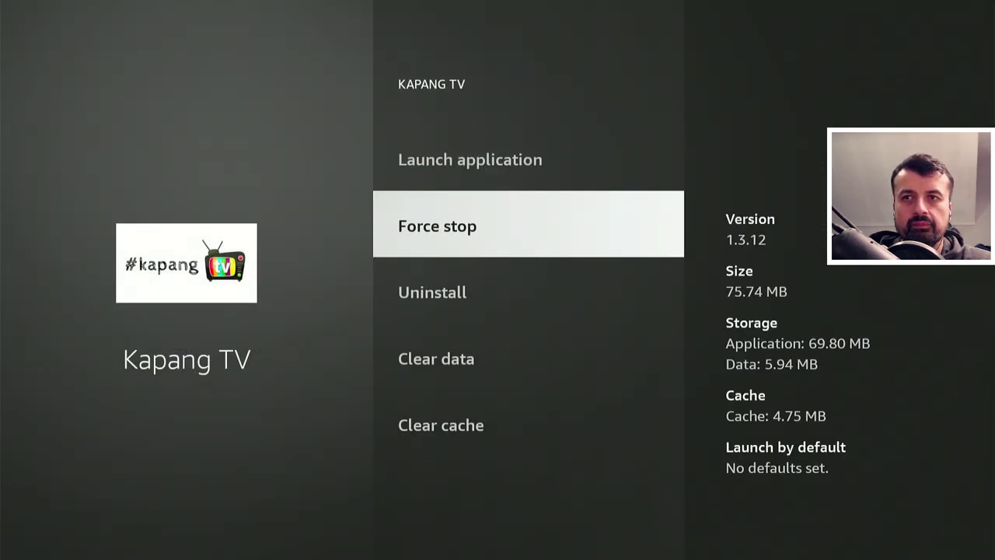
key("Return")
key("Escape")
key("Down")
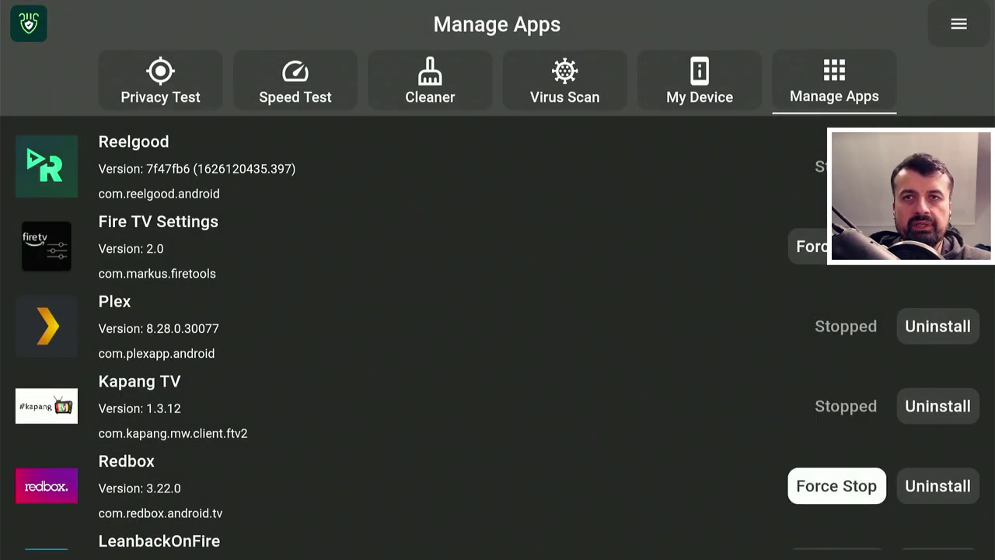